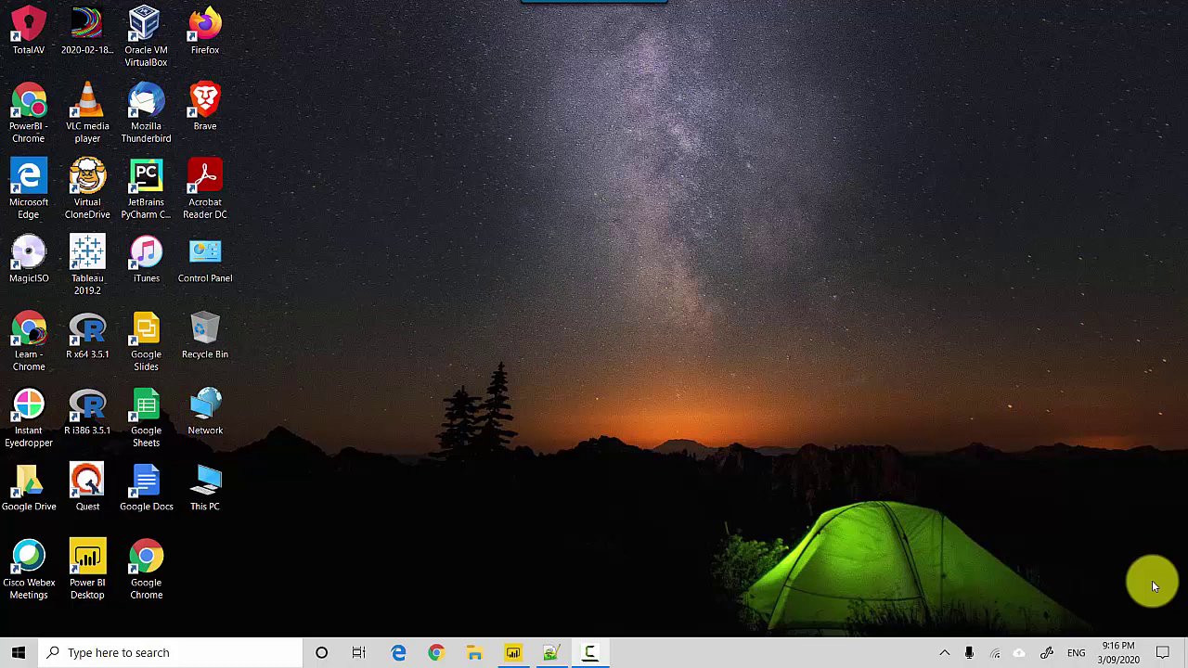
Step: Bring the 'Create a stripplot with Seaborn Power BI' report to the front from the taskbar
{"action": "left_click", "coordinate": [513, 652]}
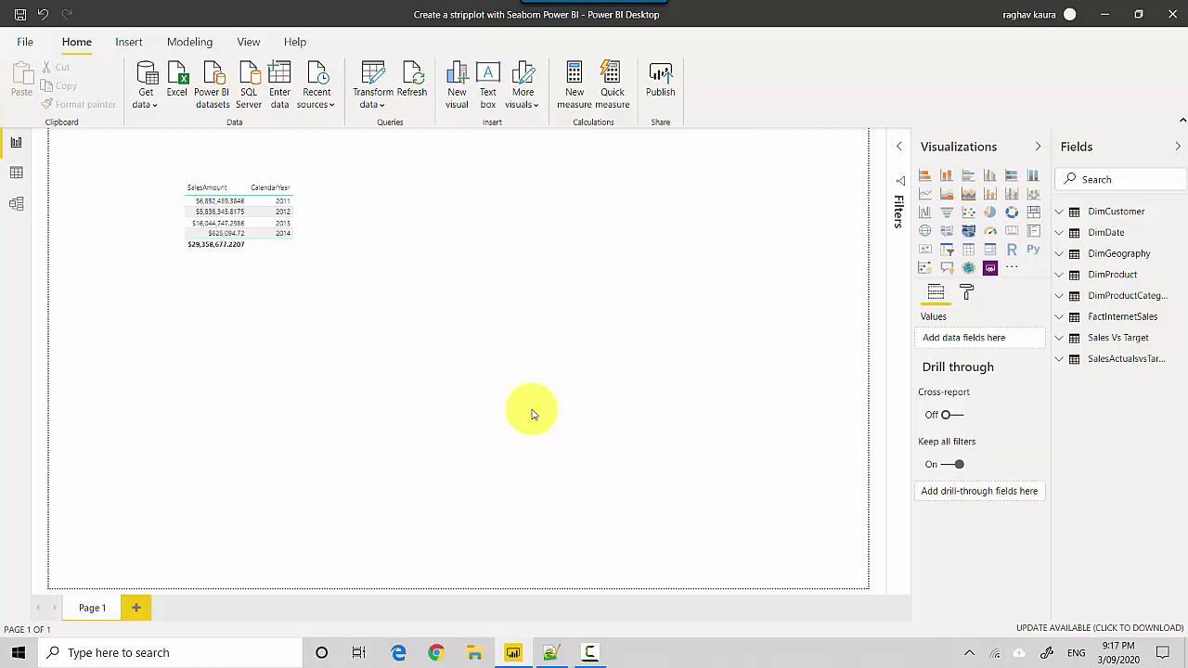
Step: Copy and paste the SalesAmount by CalendarYear table, placing the duplicate right of the original
{"action": "left_click", "coordinate": [270, 269]}
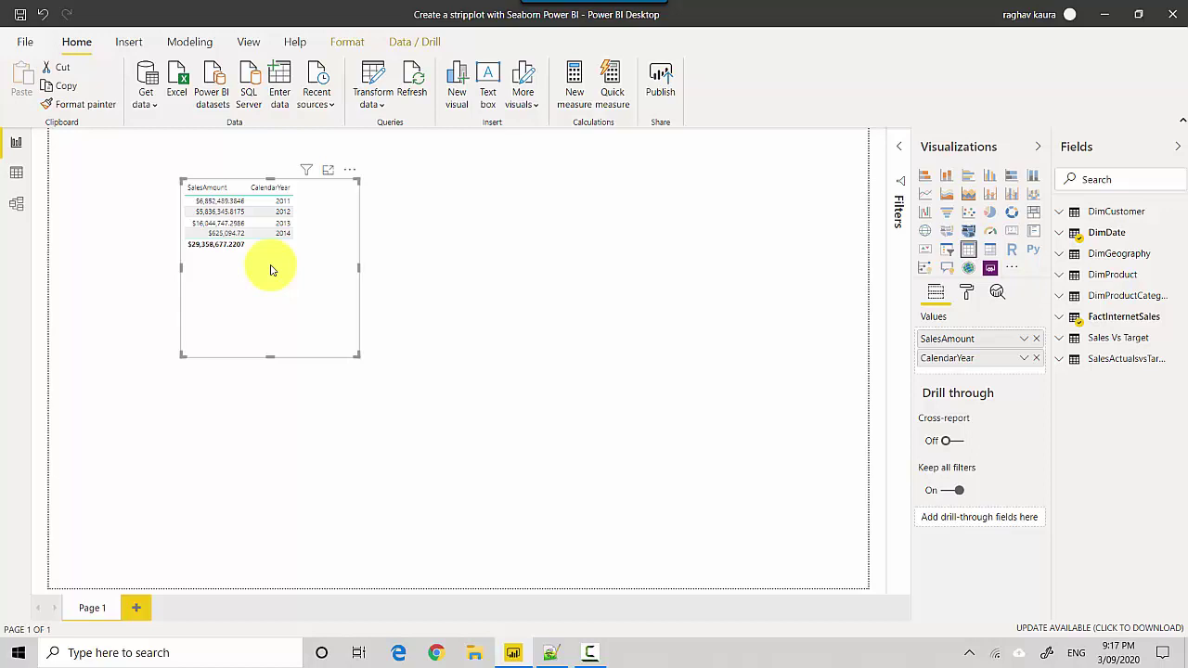
{"action": "key", "text": "ctrl+c"}
{"action": "key", "text": "ctrl+v"}
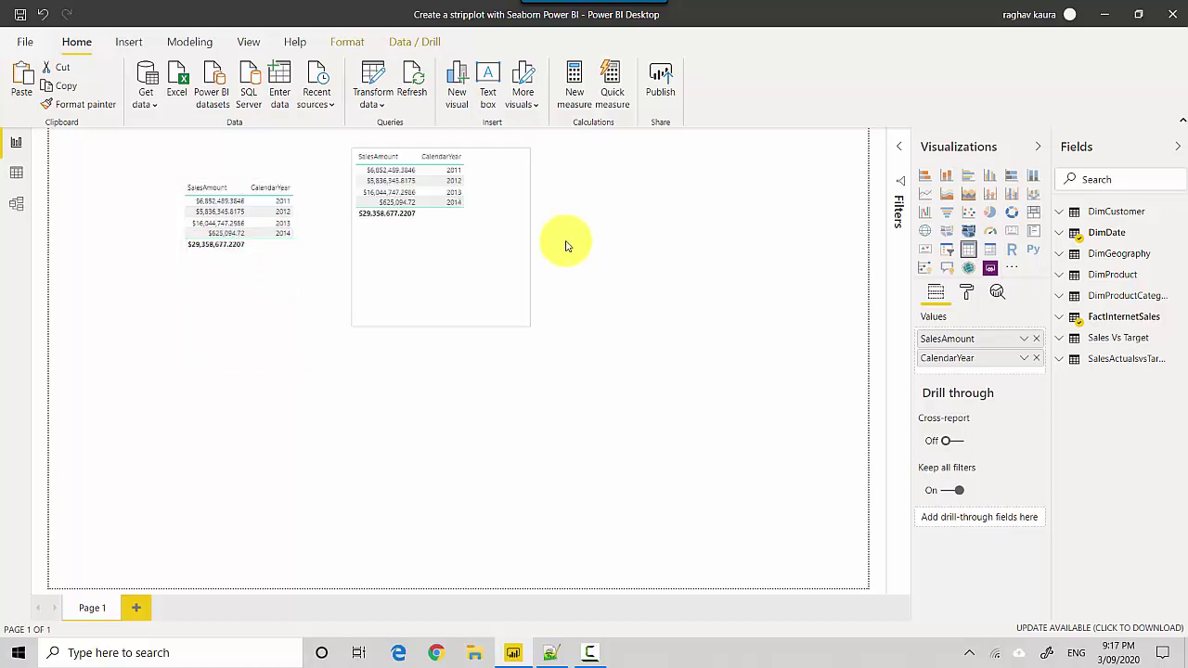
{"action": "left_click_drag", "start_coordinate": [435, 233], "coordinate": [529, 270]}
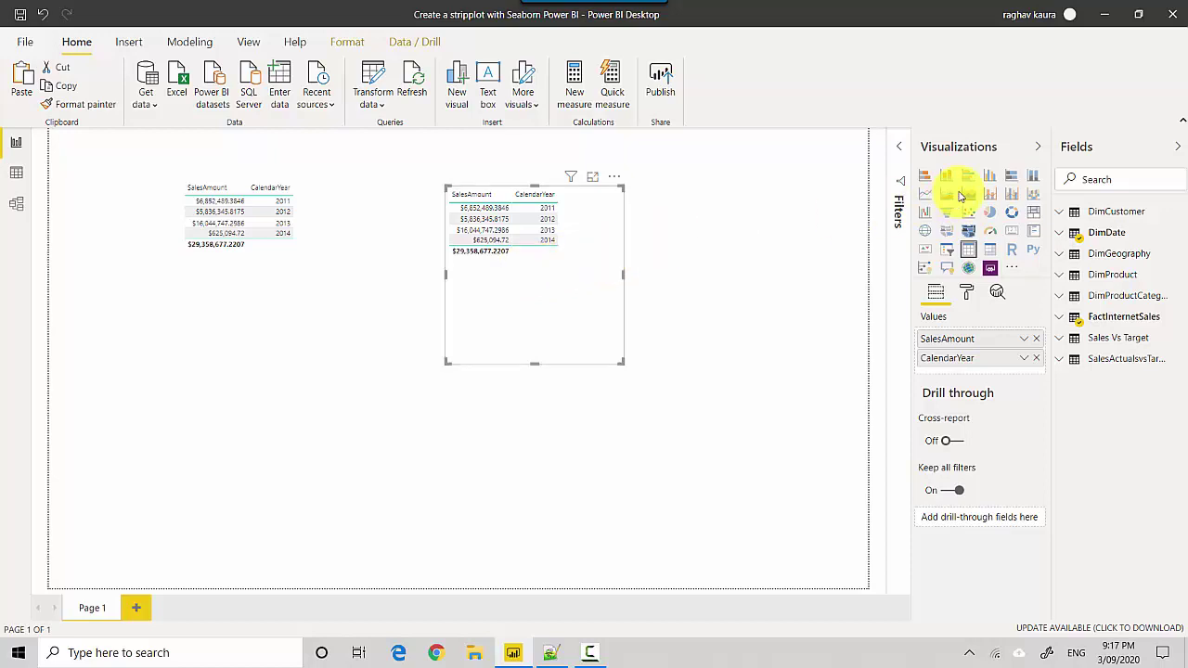
Step: Convert the duplicate table into a Python visual to get the pandas dataframe preamble
{"action": "left_click", "coordinate": [1034, 250]}
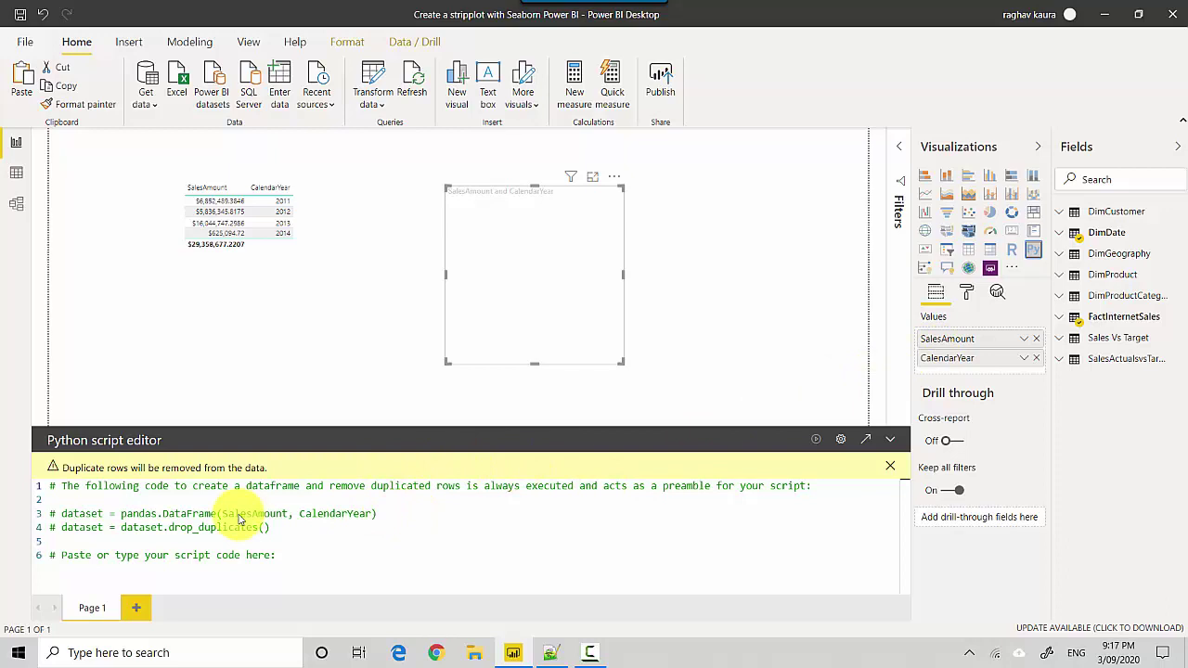
Step: Add 'import matplotlib.pyplot as plt' on a new line below the preamble comments
{"action": "left_click", "coordinate": [335, 561]}
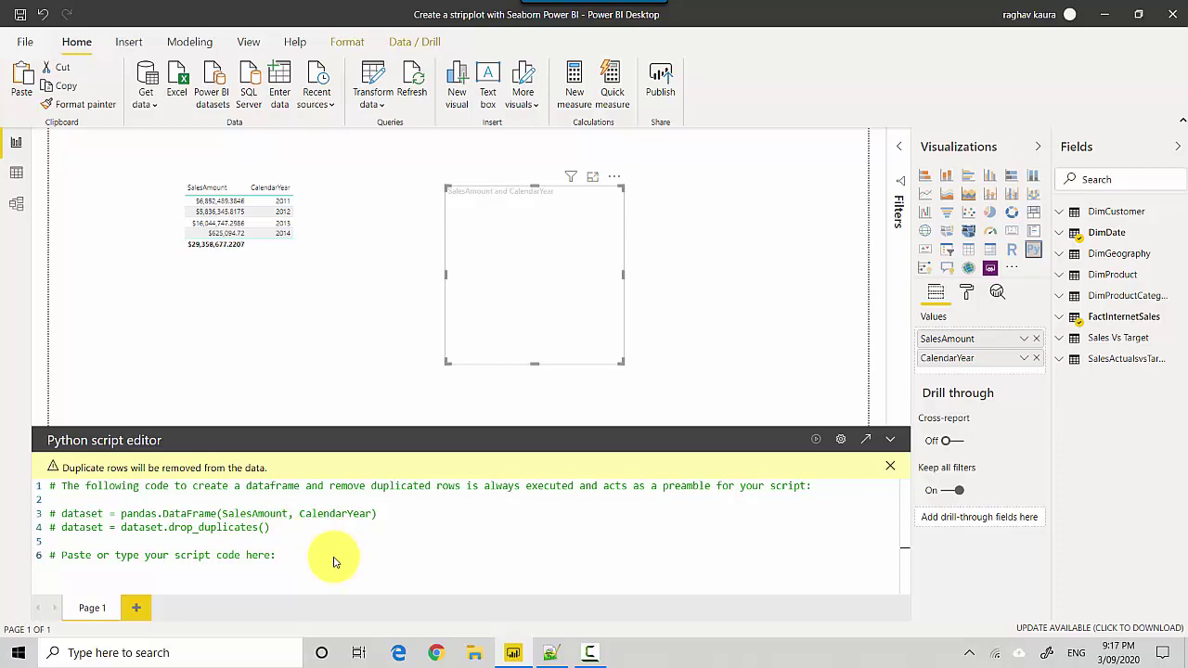
{"action": "key", "text": "Return"}
{"action": "type", "text": "import matplotlib.py"}
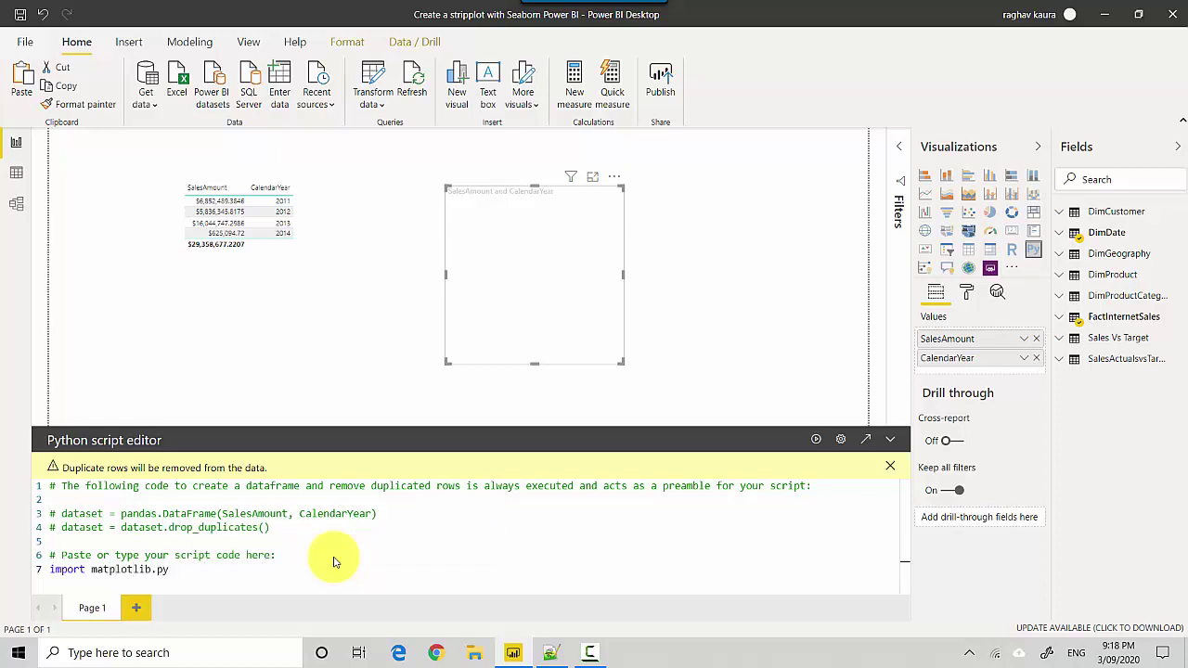
{"action": "type", "text": "plot as plt"}
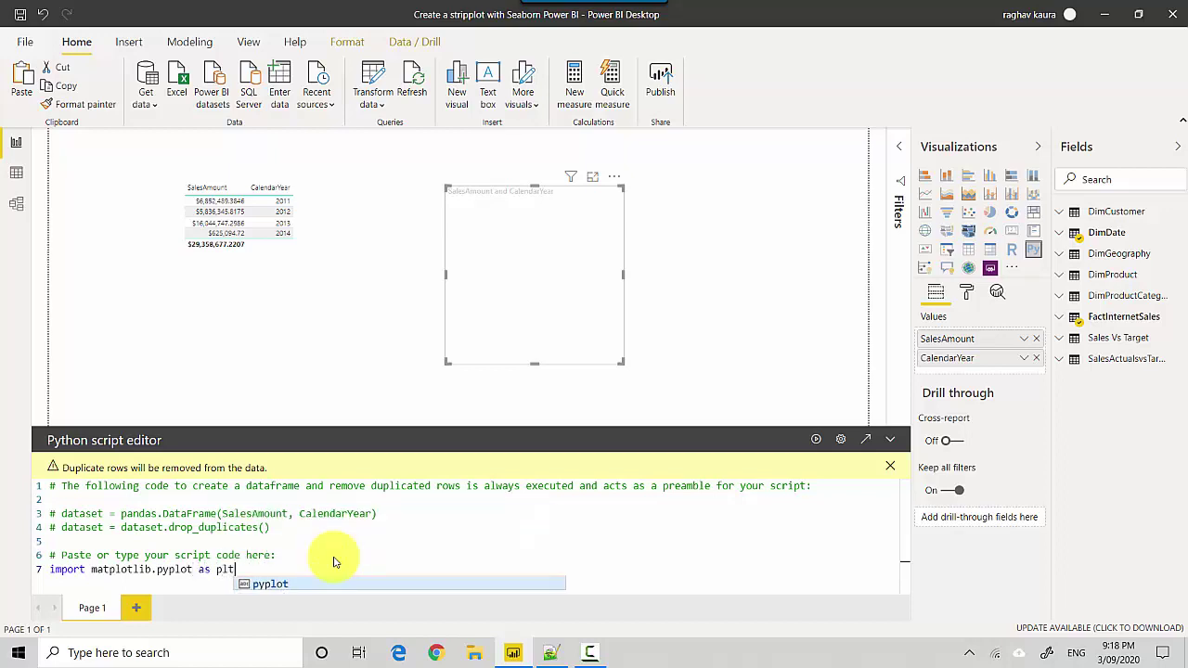
{"action": "key", "text": "Escape"}
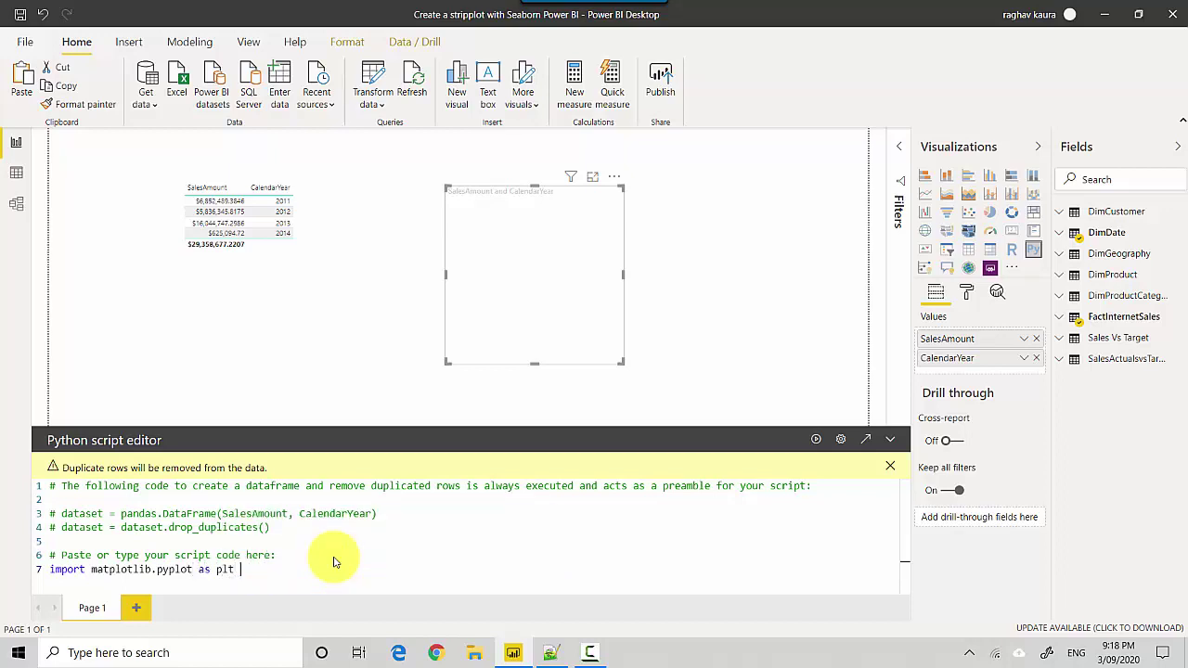
Step: Add 'import seaborn as sns' on the next line, leaving a fresh line for plotting code
{"action": "key", "text": "Return"}
{"action": "type", "text": "imprt"}
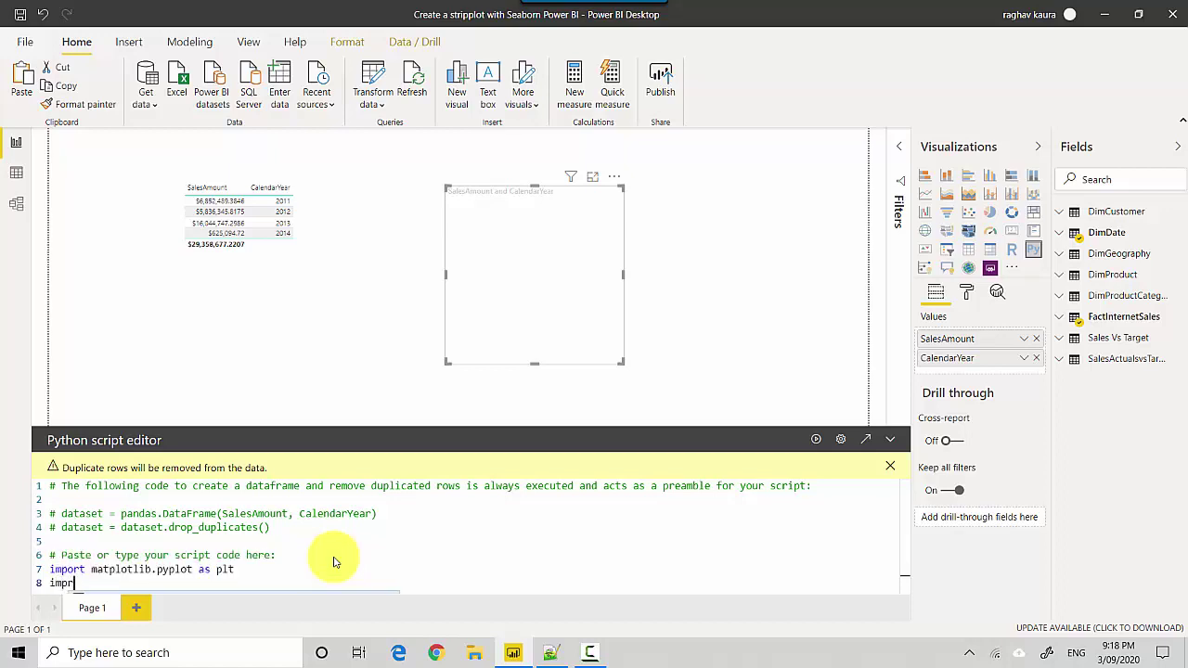
{"action": "key", "text": "BackSpace"}
{"action": "key", "text": "BackSpace"}
{"action": "key", "text": "BackSpace"}
{"action": "type", "text": "ort seabo"}
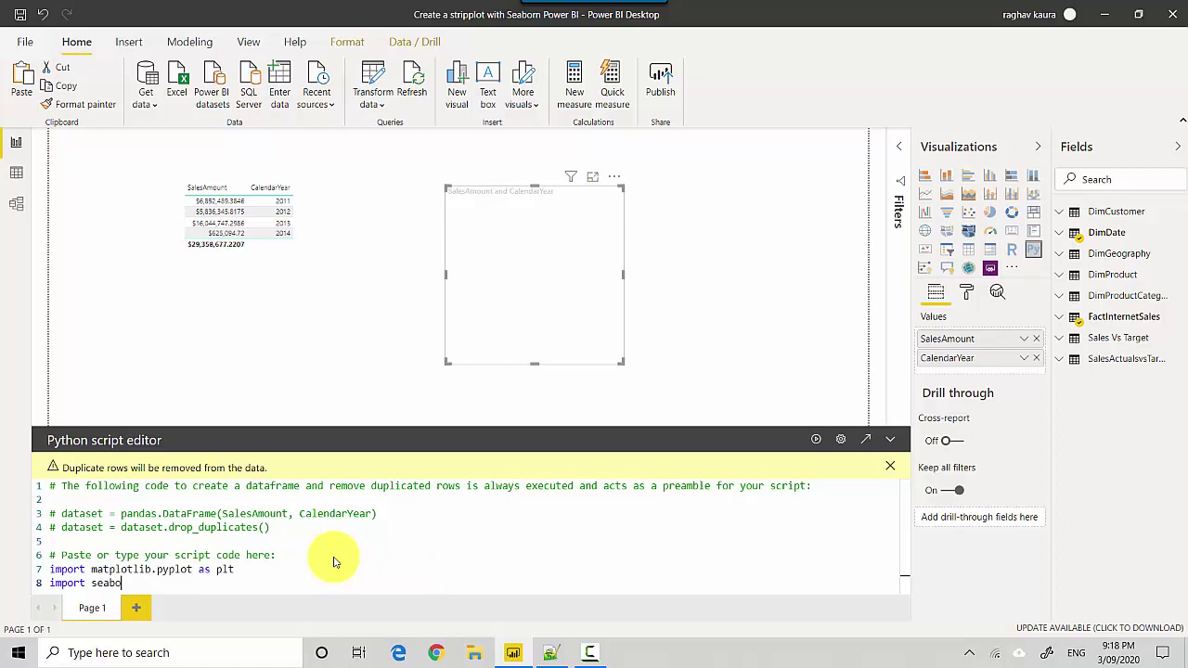
{"action": "type", "text": "rn as sns"}
{"action": "key", "text": "Return"}
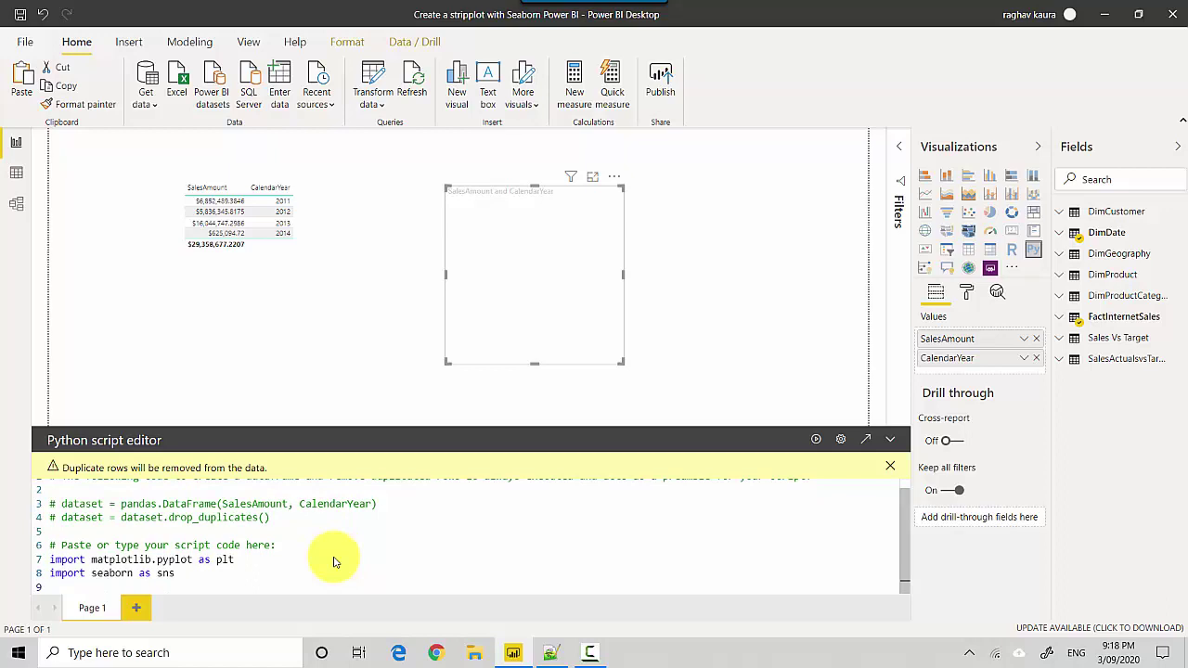
Step: Write stplot=sns.stripplot(x='CalendarYear',y='SalesAmount',data=dataset) followed by plt.show()
{"action": "type", "text": "b"}
{"action": "key", "text": "BackSpace"}
{"action": "type", "text": "s"}
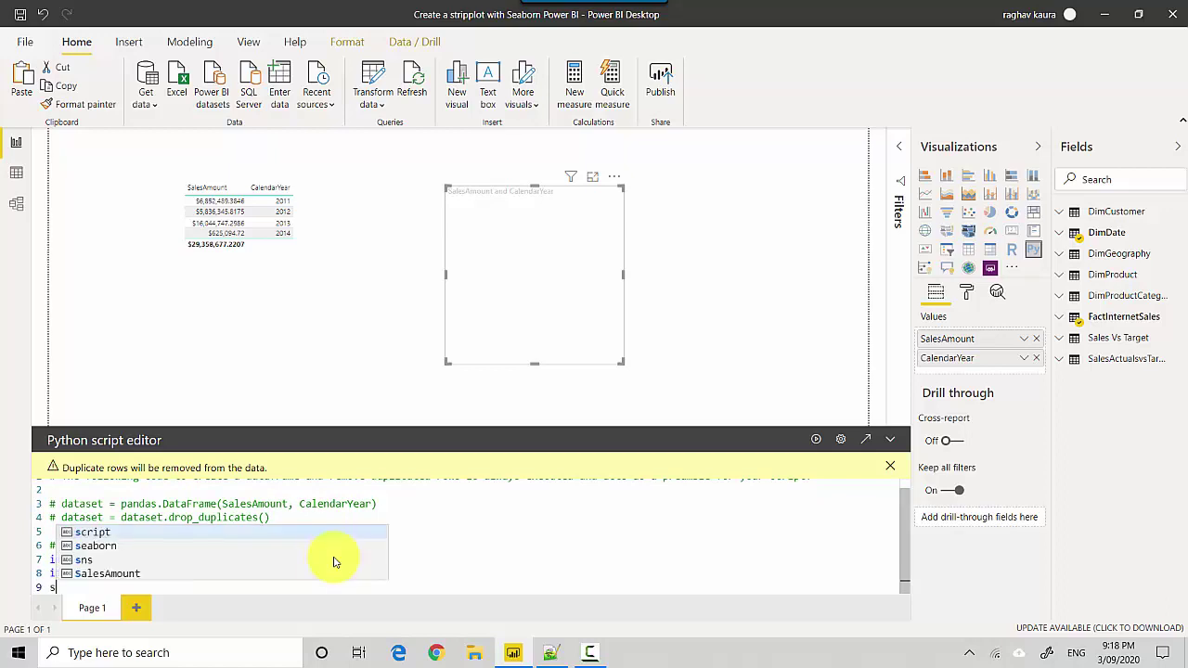
{"action": "type", "text": "tplot"}
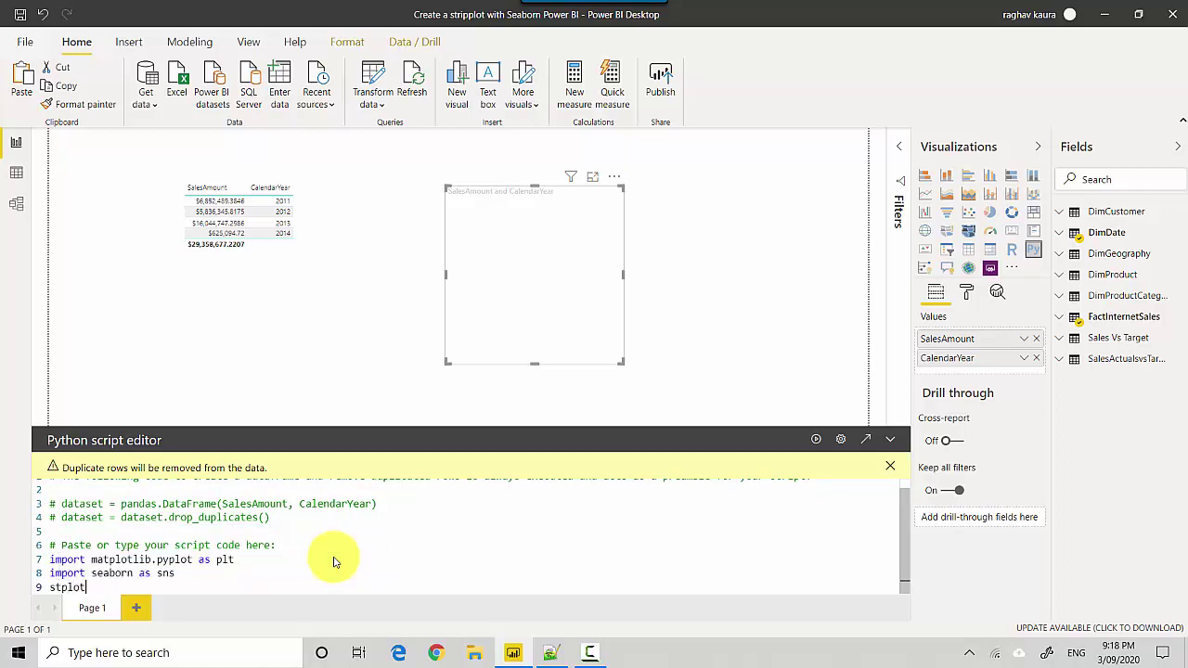
{"action": "type", "text": "=sns.stripplot()x="}
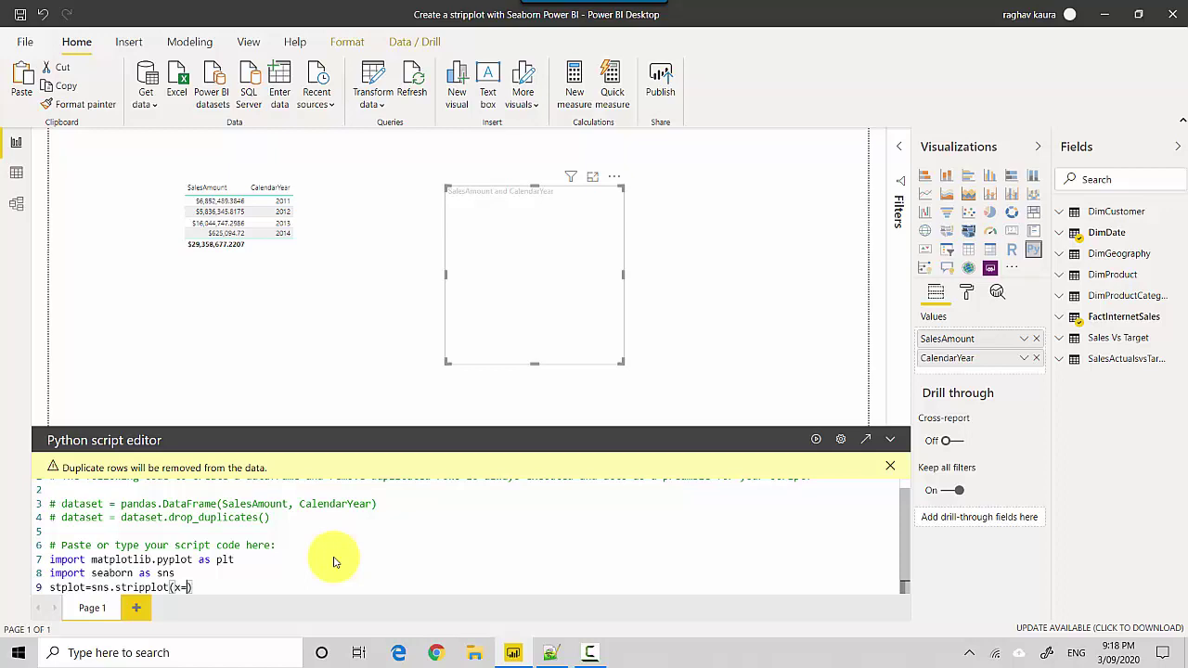
{"action": "type", "text": "'CalendarYear'"}
{"action": "type", "text": ","}
{"action": "type", "text": "y="}
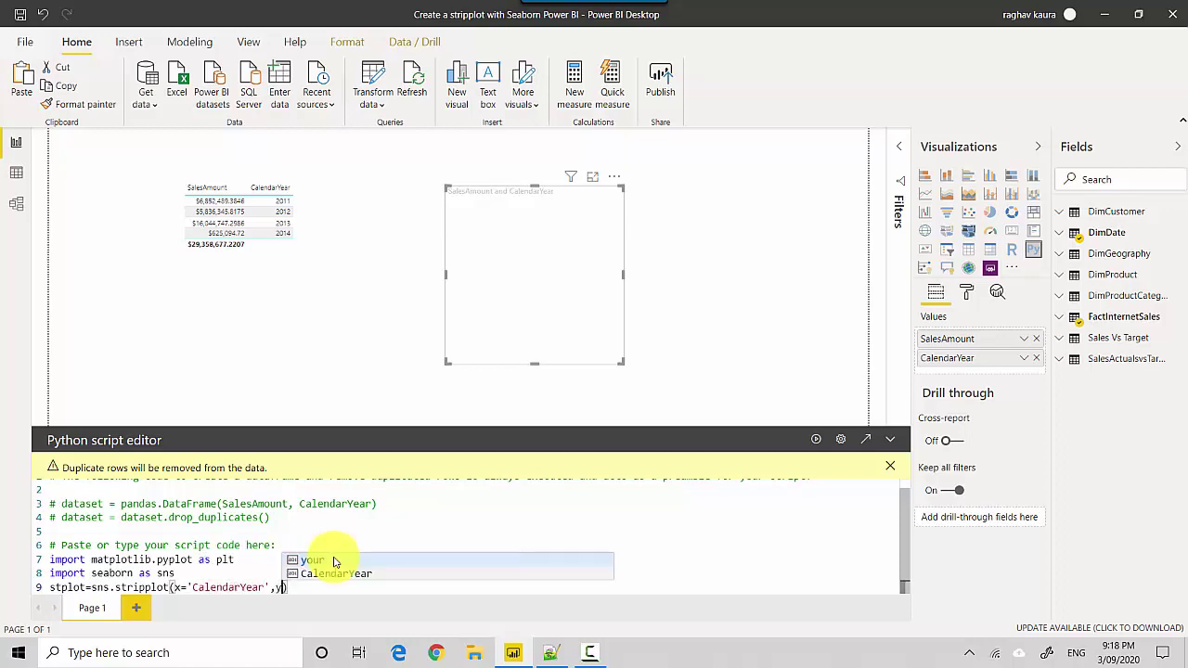
{"action": "type", "text": "'SalesAmount"}
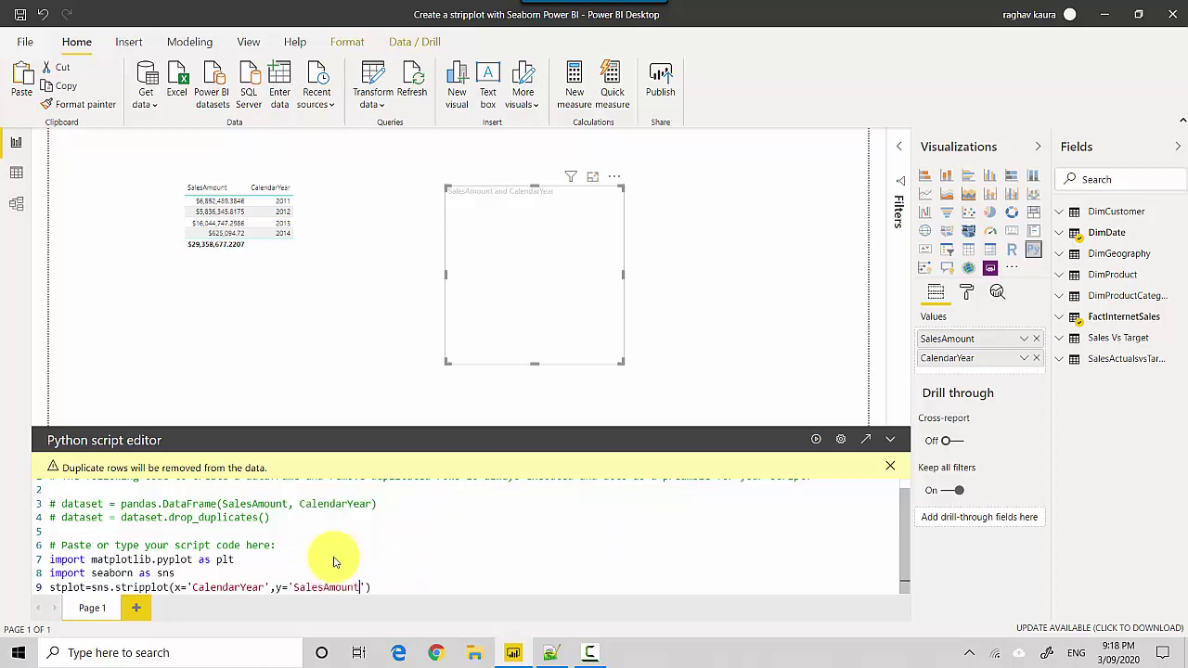
{"action": "type", "text": "',d"}
{"action": "type", "text": "ata=data"}
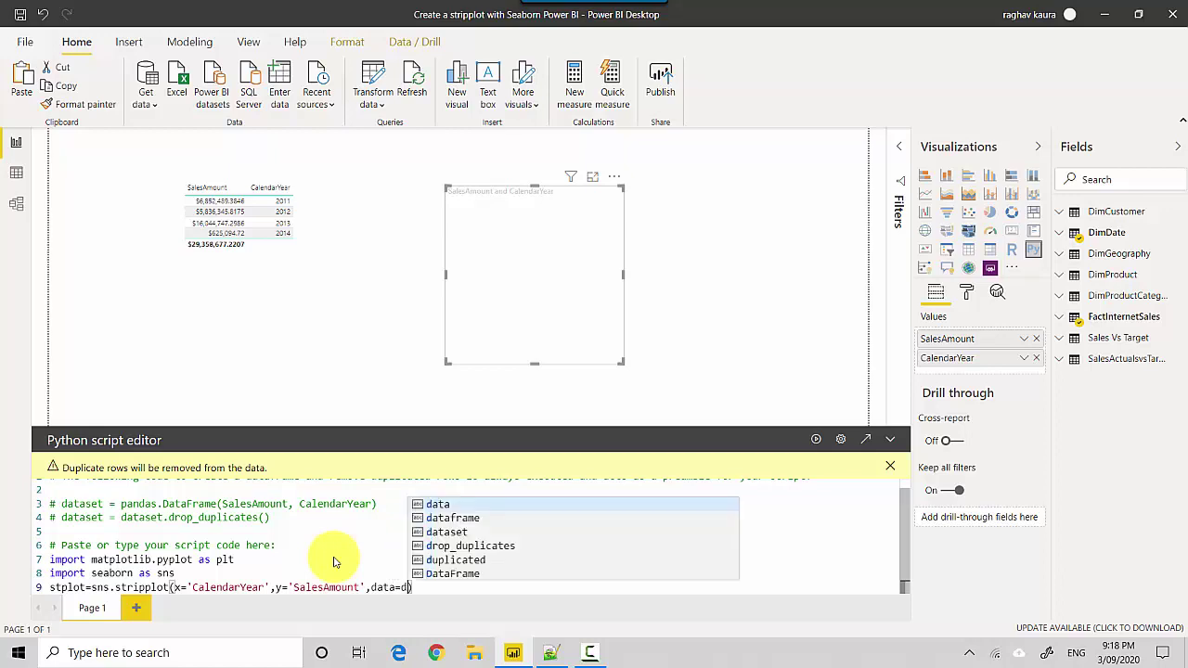
{"action": "key", "text": "Down"}
{"action": "key", "text": "Down"}
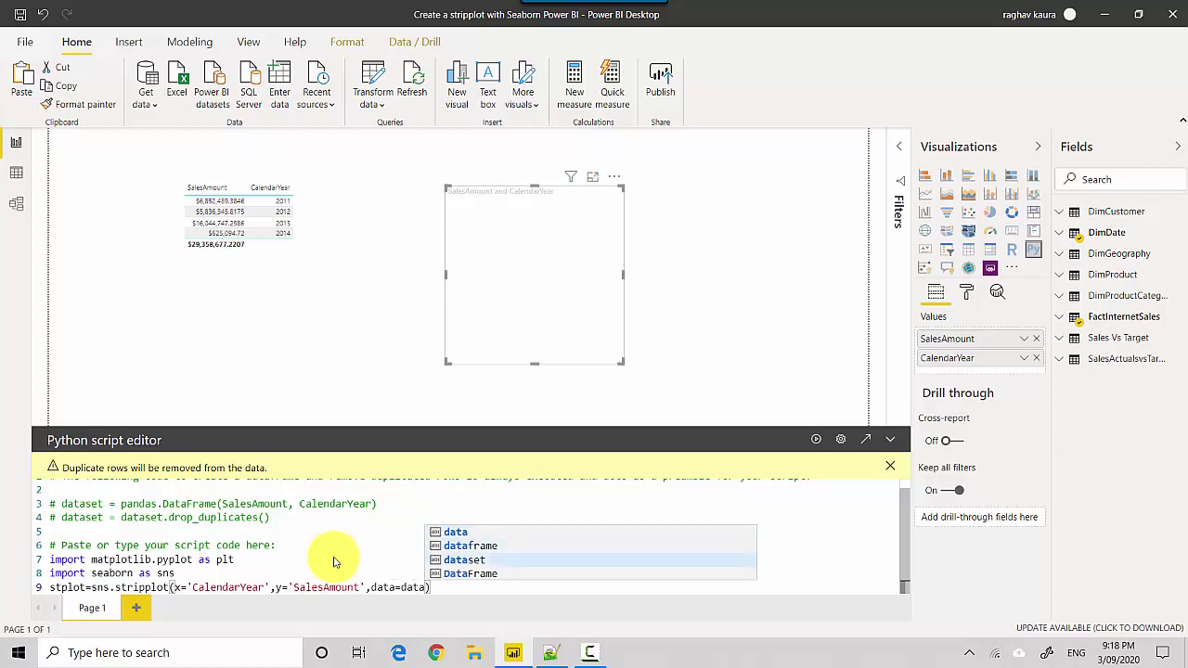
{"action": "key", "text": "Tab"}
{"action": "key", "text": "End"}
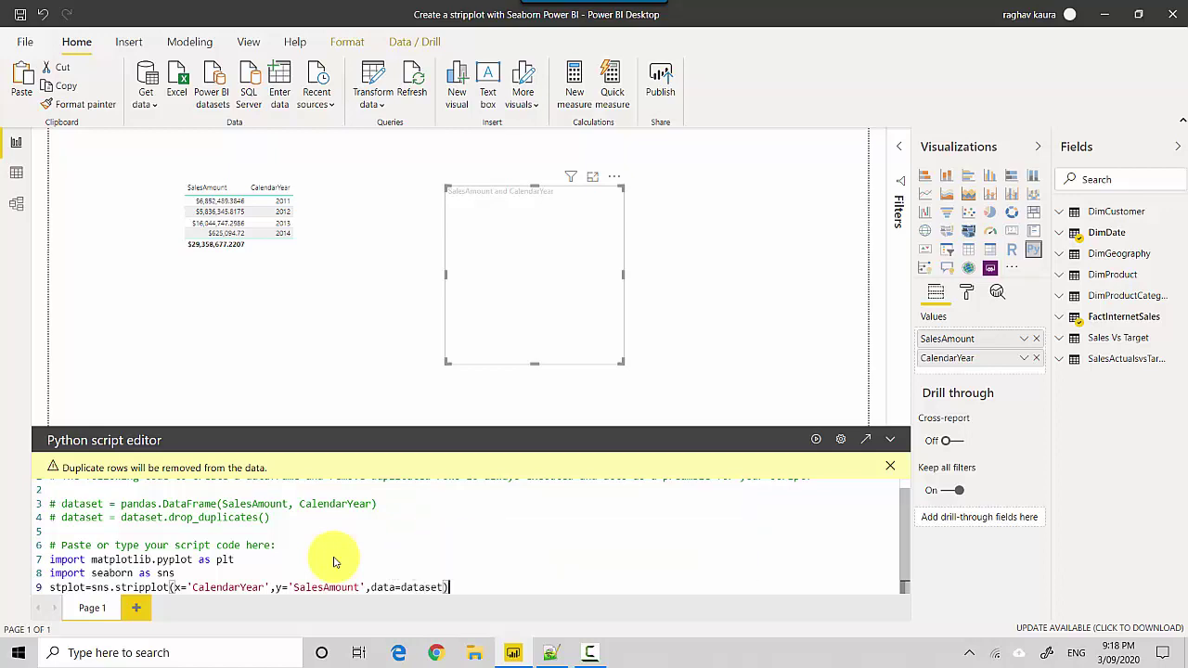
{"action": "key", "text": "Return"}
{"action": "type", "text": "plt"}
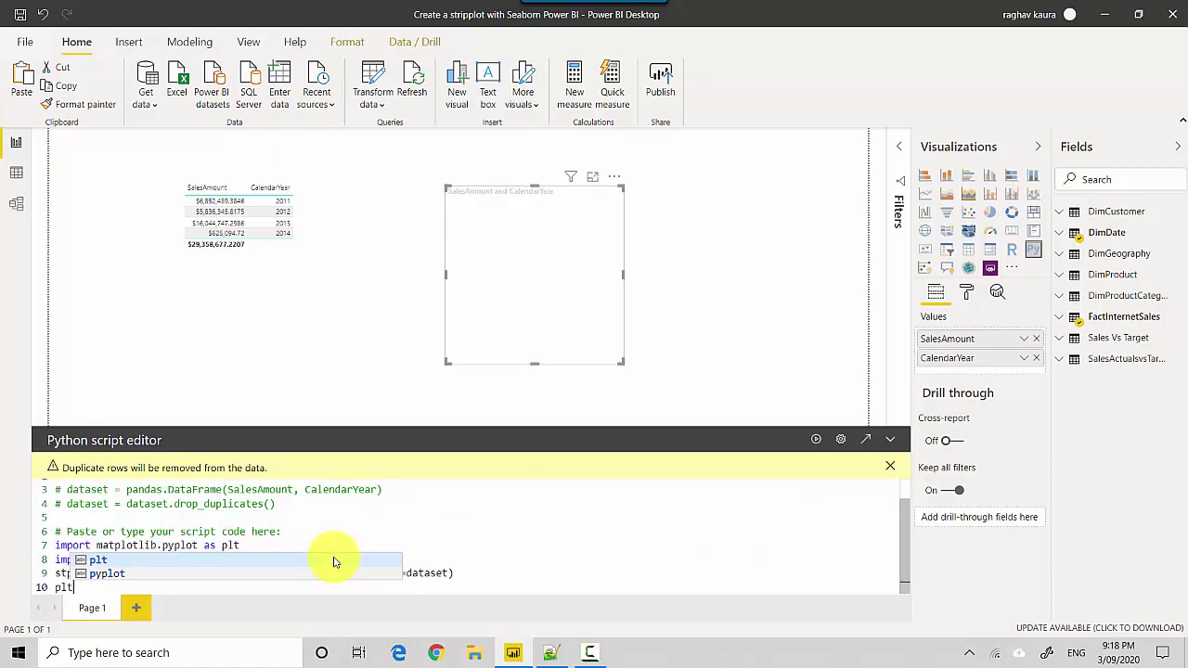
{"action": "type", "text": ".show()"}
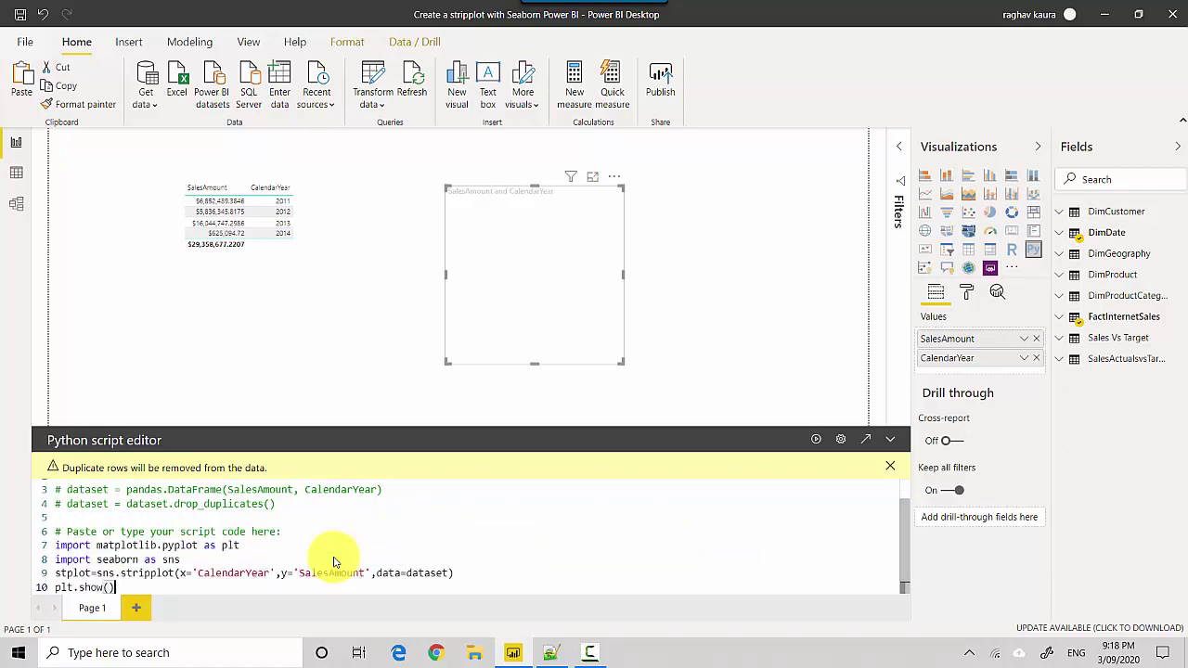
Step: Run the script and set SalesAmount to Don't summarize so individual values plot per year
{"action": "left_click", "coordinate": [816, 439]}
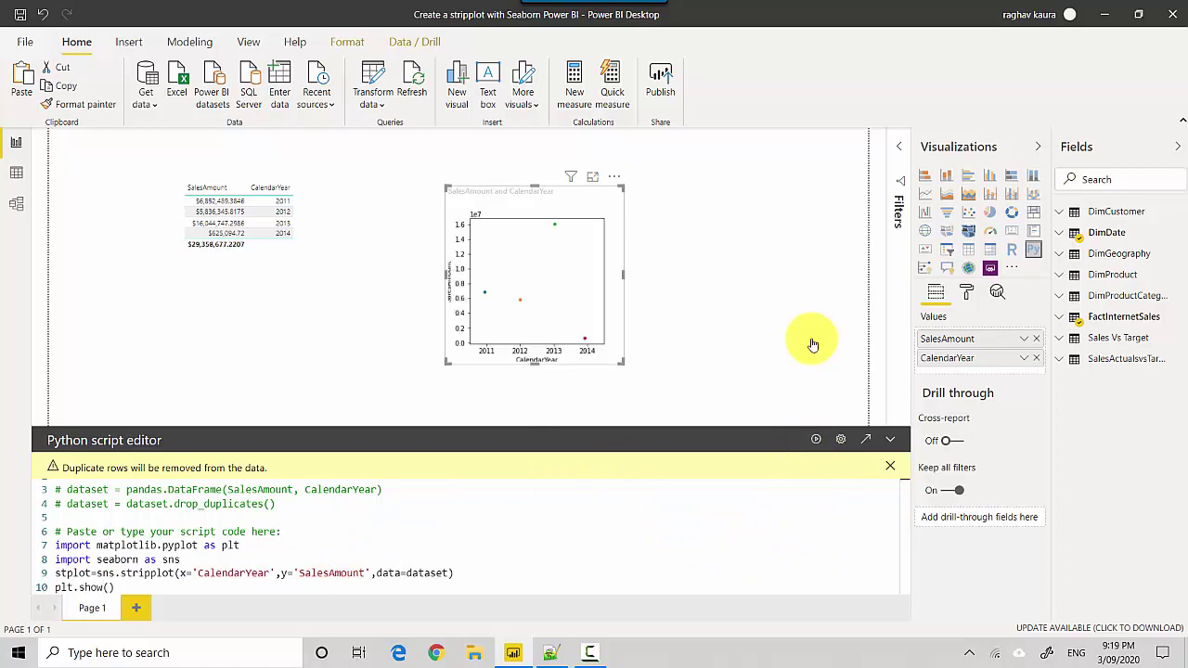
{"action": "left_click", "coordinate": [1021, 341]}
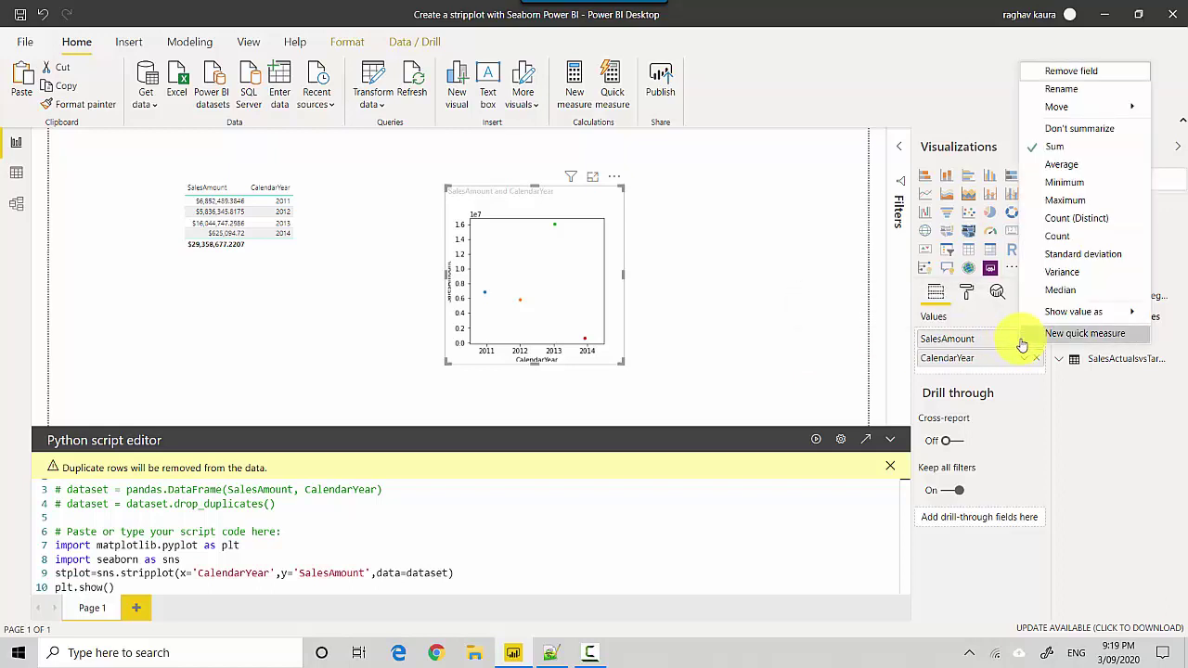
{"action": "left_click", "coordinate": [1059, 136]}
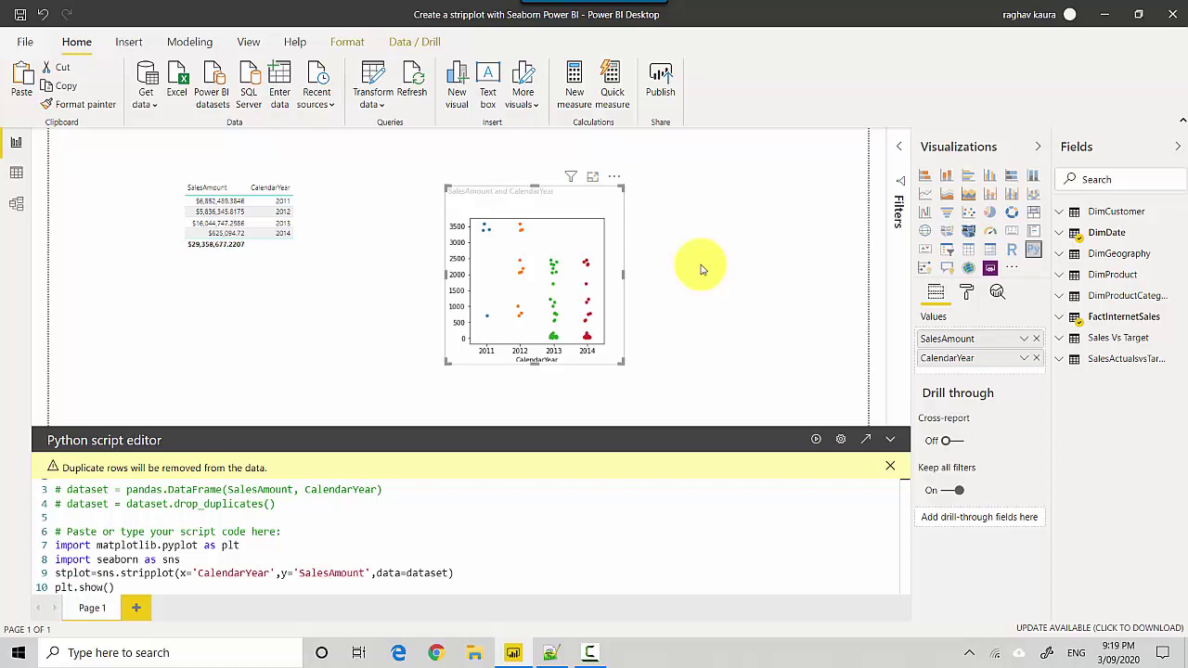
Step: Select the palette-through-alpha styling arguments in the Notepad++ script, then return to Power BI after data=dataset
{"action": "left_click", "coordinate": [590, 652]}
{"action": "left_click", "coordinate": [467, 214]}
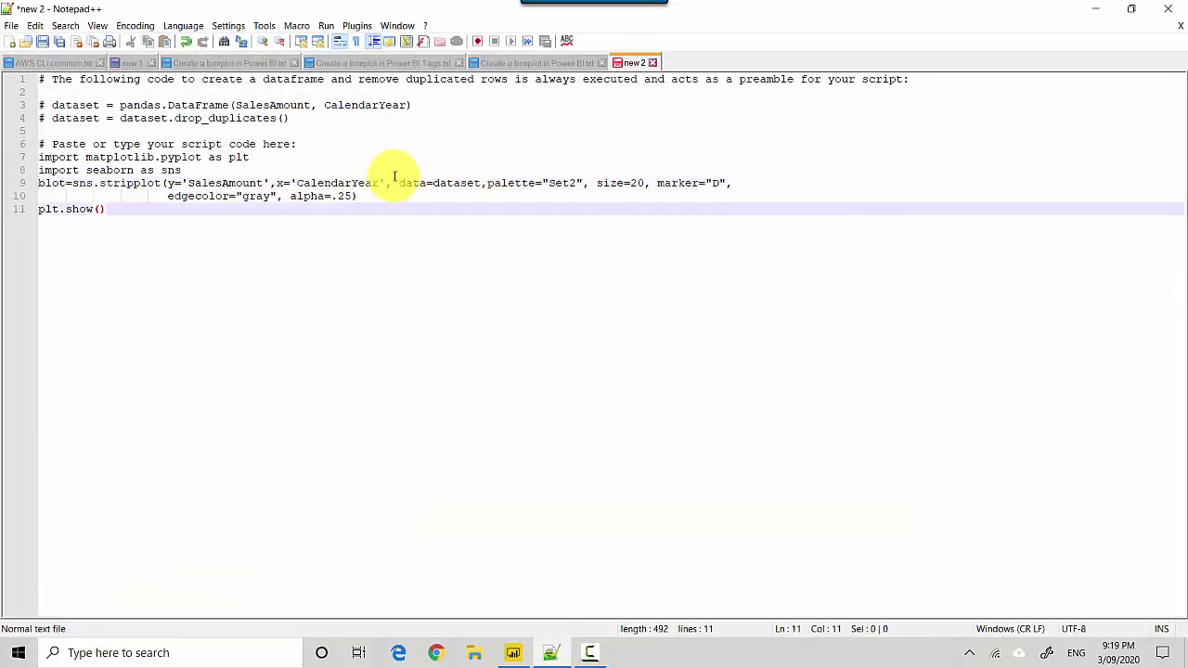
{"action": "left_click_drag", "start_coordinate": [487, 183], "coordinate": [366, 247]}
{"action": "left_click_drag", "start_coordinate": [363, 202], "coordinate": [339, 199]}
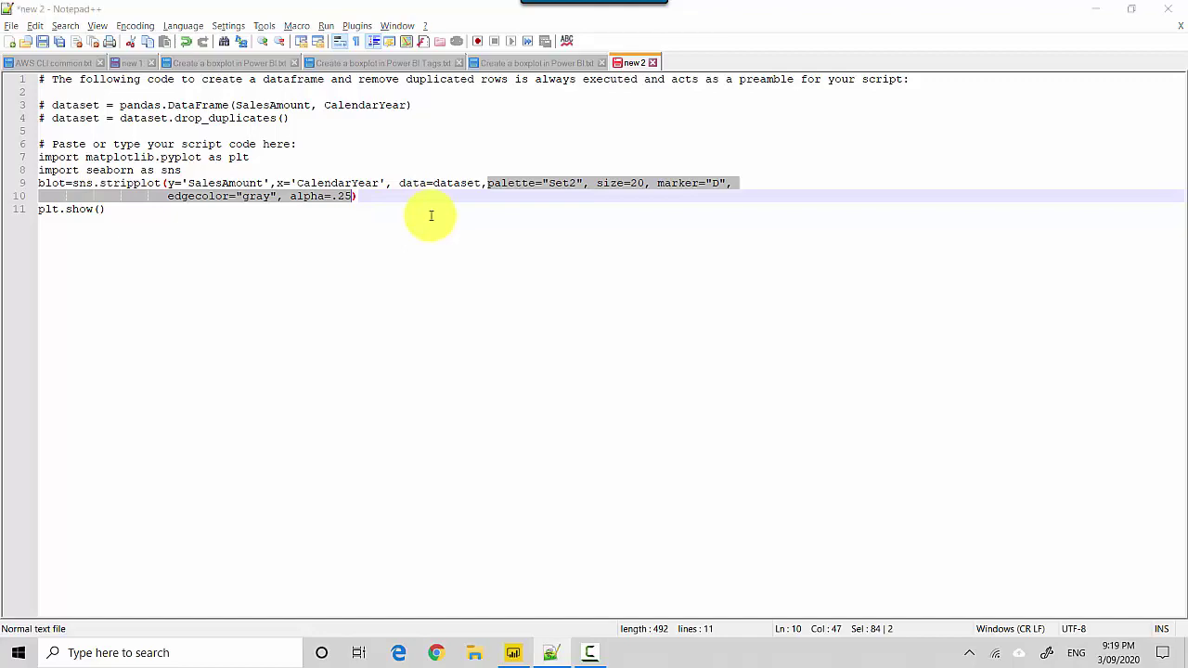
{"action": "key", "text": "alt+Tab"}
{"action": "left_click", "coordinate": [452, 573]}
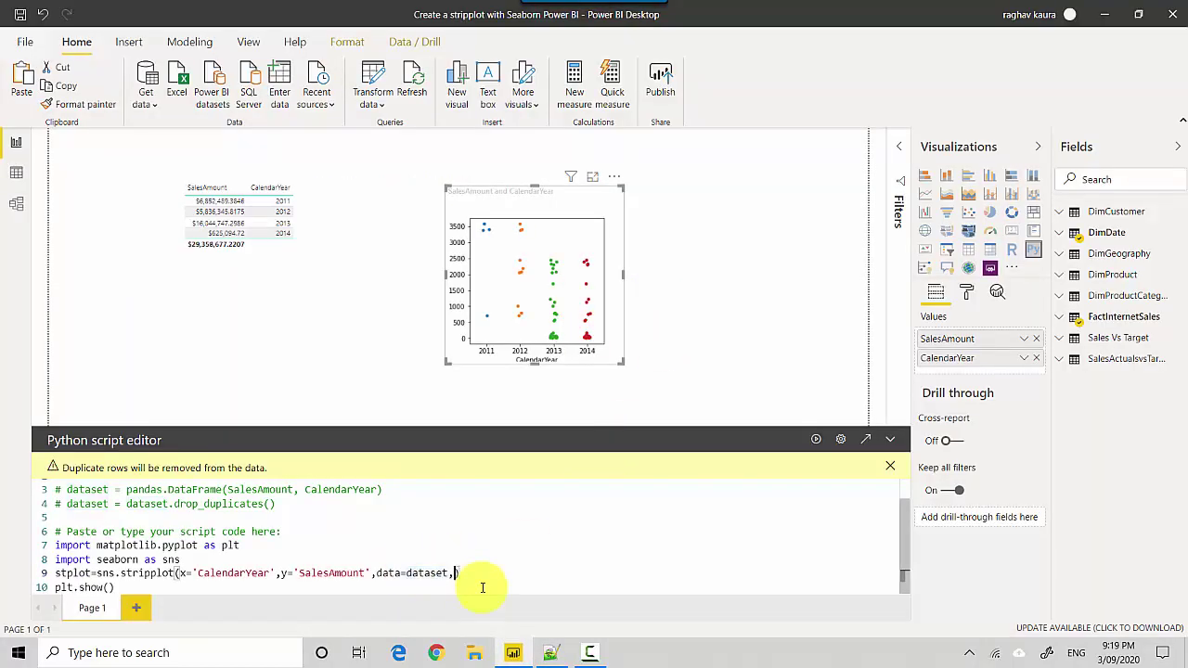
Step: Paste palette="Set2", size=20, marker="D", edgecolor="gray", alpha=.25 into the stripplot call
{"action": "type", "text": ", palette=\"Set2\", size=20, marker=\"D\",                    edgecolor=\"gray\", alpha=.25"}
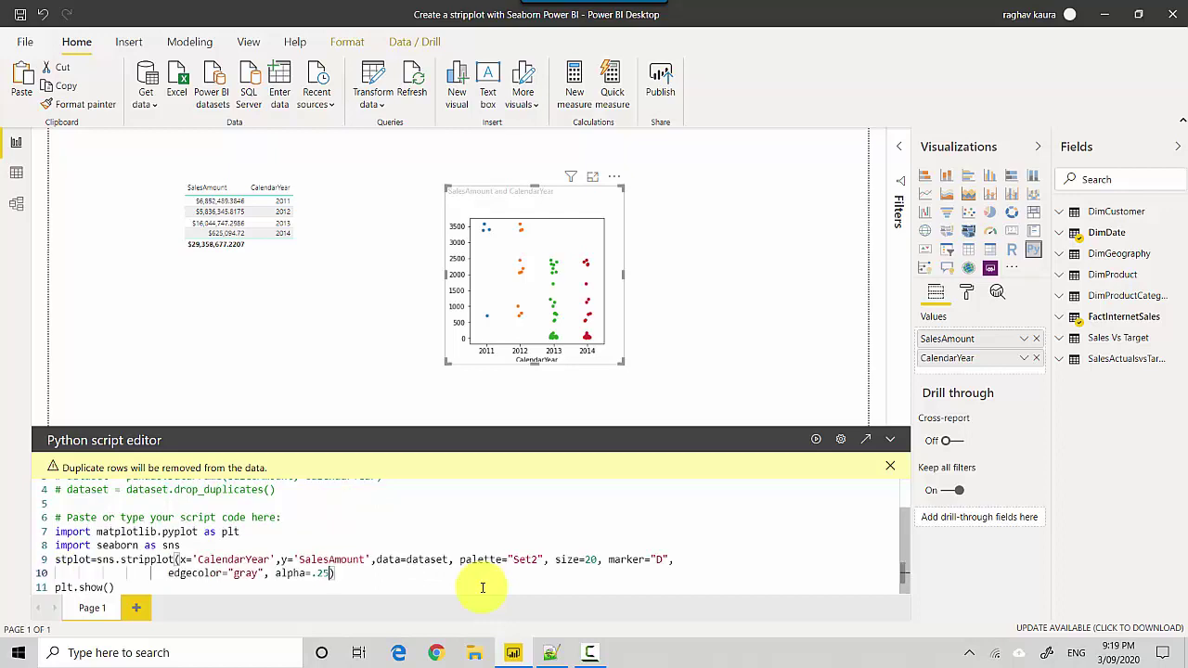